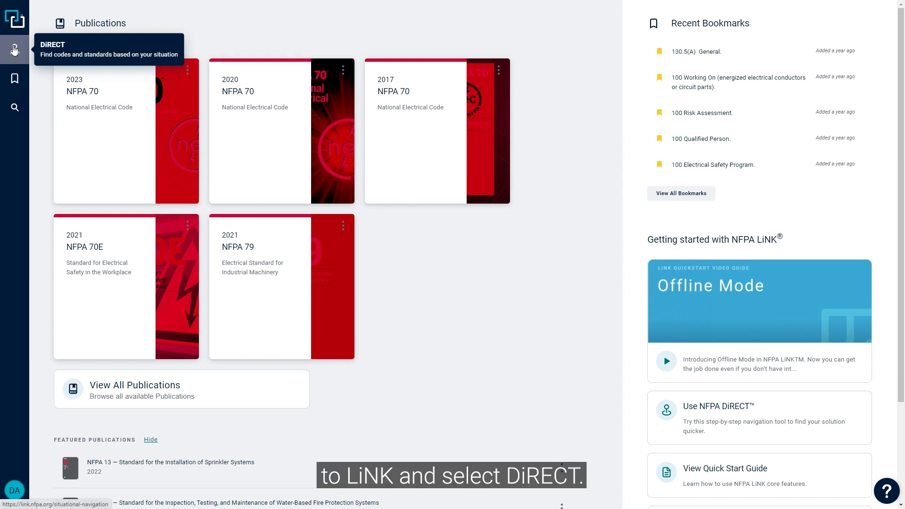
Filter DiRECT situations by Space to Electrical Room and choose 'Electrical Room, 1000V or Less'.
left_click(14, 50)
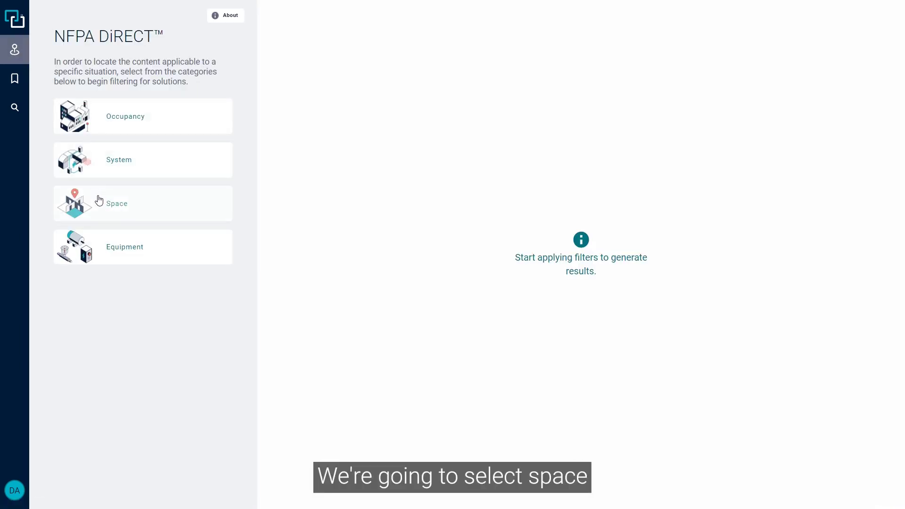
left_click(119, 205)
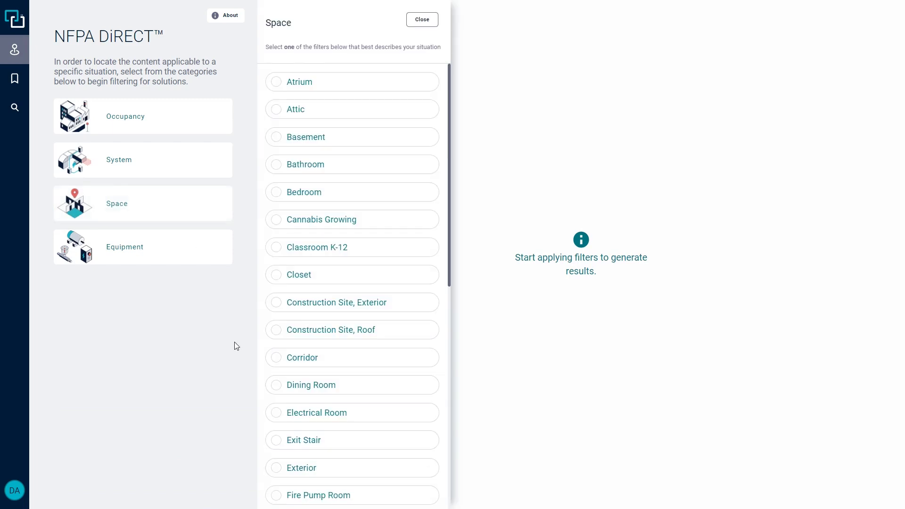
left_click(279, 417)
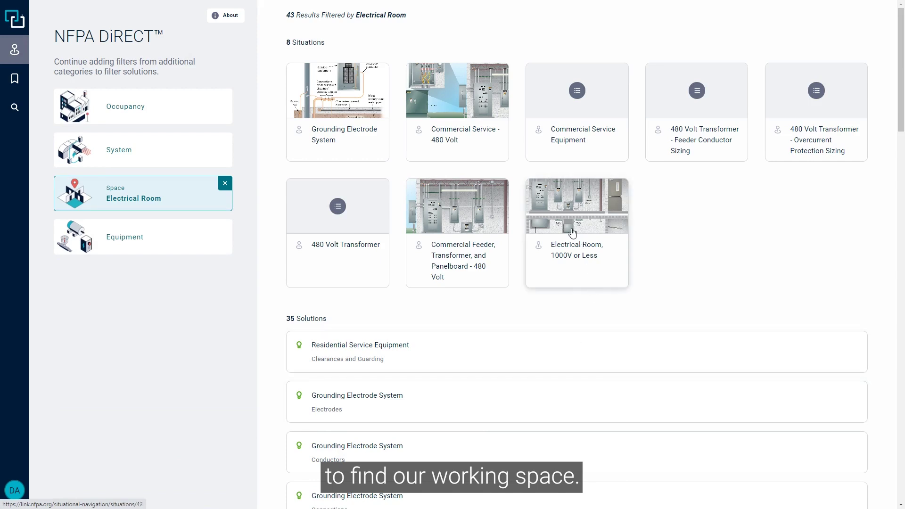
left_click(570, 230)
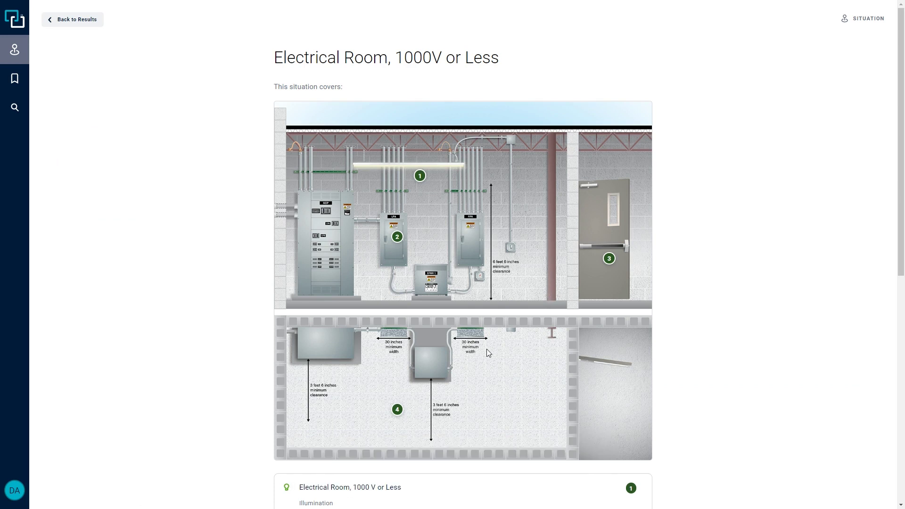
scroll(485, 351, "down", 2)
scroll(486, 353, "down", 1)
scroll(485, 353, "down", 1)
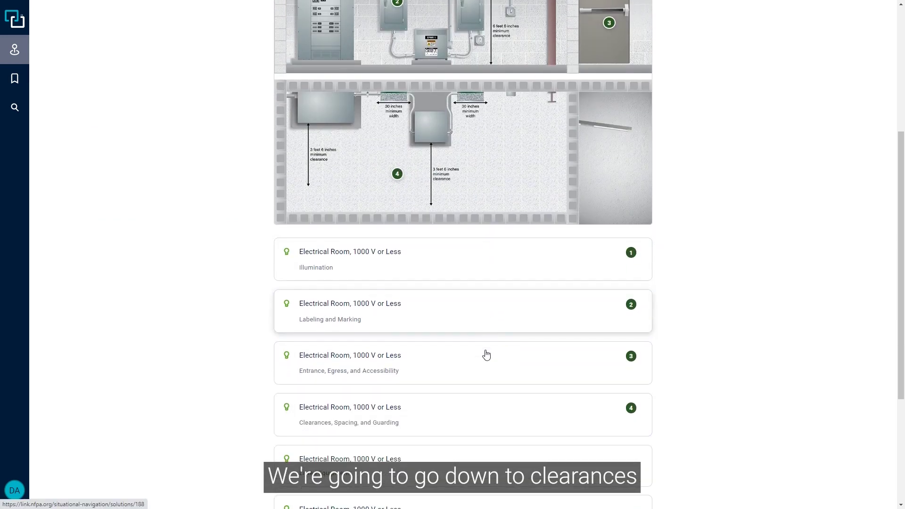
Show solution 4 'Clearances, Spacing, and Guarding' with its full clearance condition artwork.
left_click(329, 411)
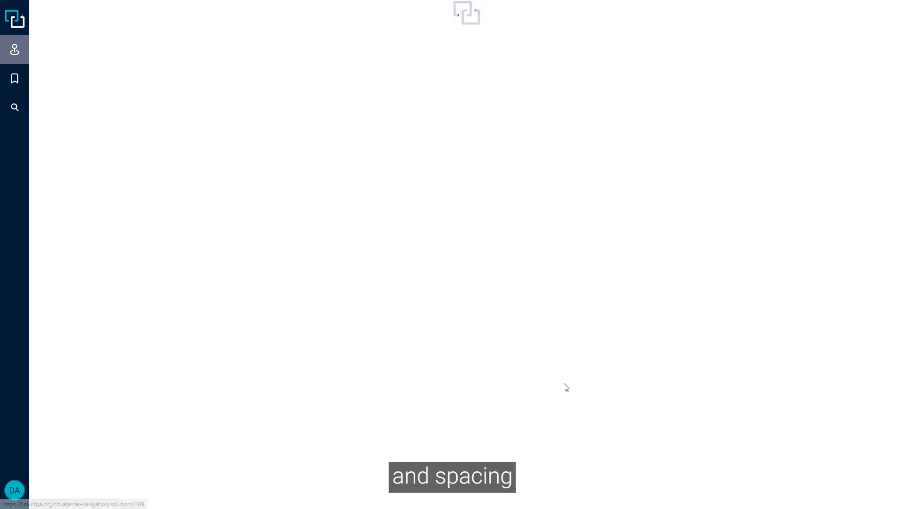
left_click(459, 196)
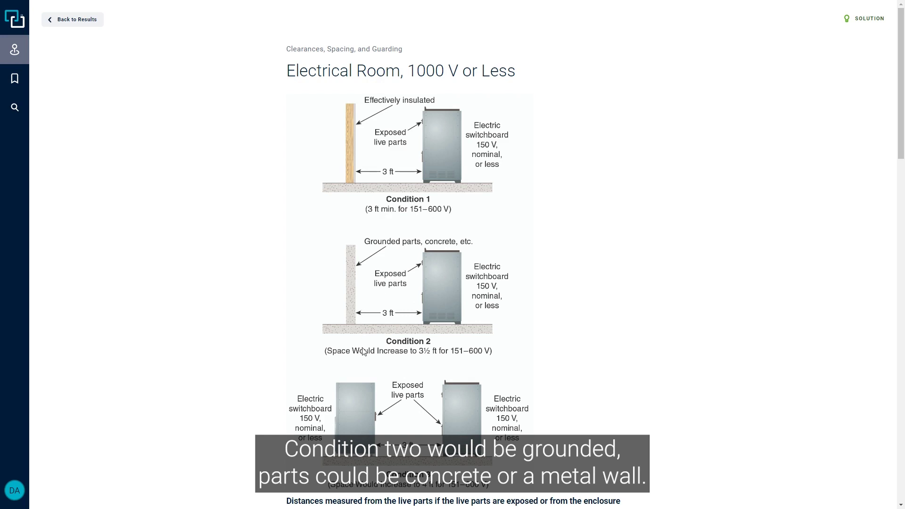
scroll(385, 359, "down", 1)
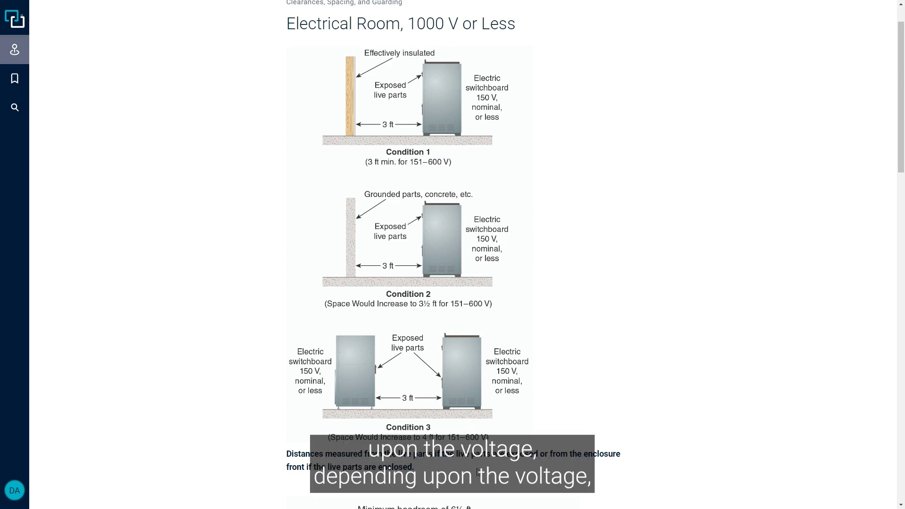
scroll(434, 400, "down", 1)
scroll(435, 400, "down", 1)
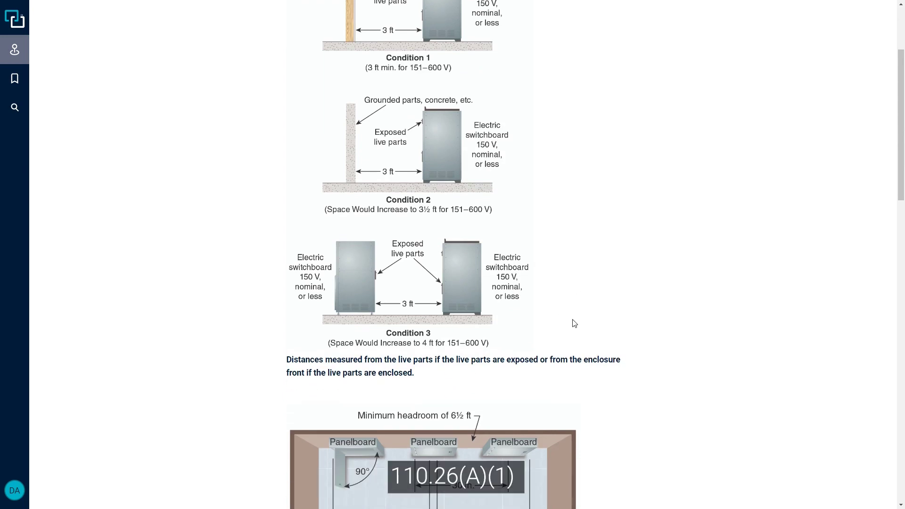
scroll(577, 331, "down", 2)
scroll(577, 332, "down", 2)
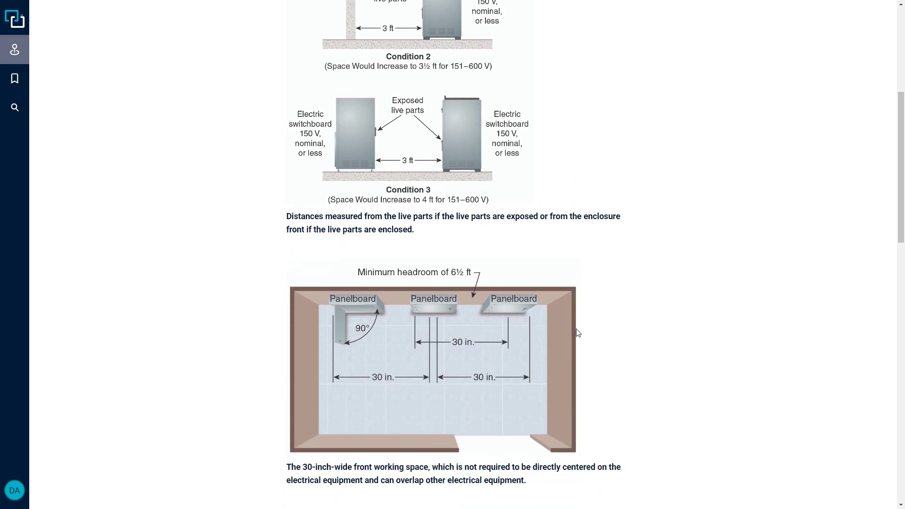
scroll(575, 330, "down", 1)
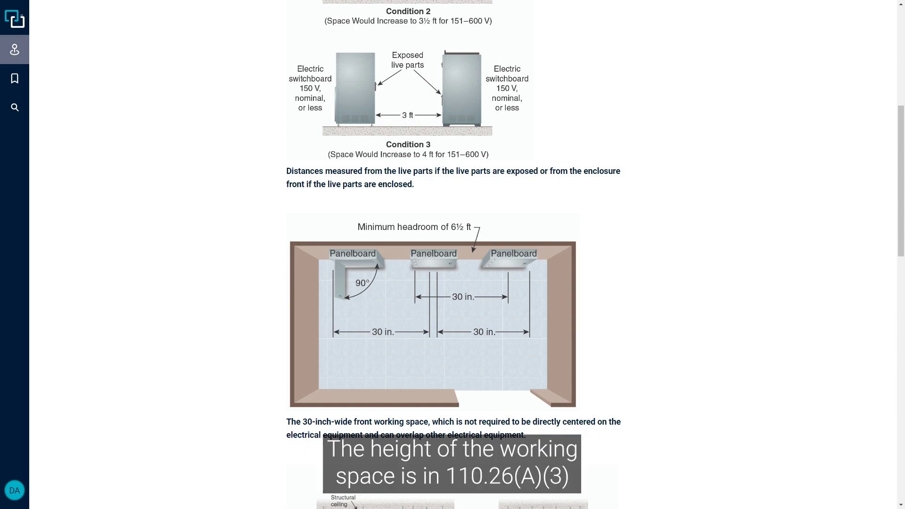
scroll(515, 357, "down", 2)
scroll(515, 361, "down", 3)
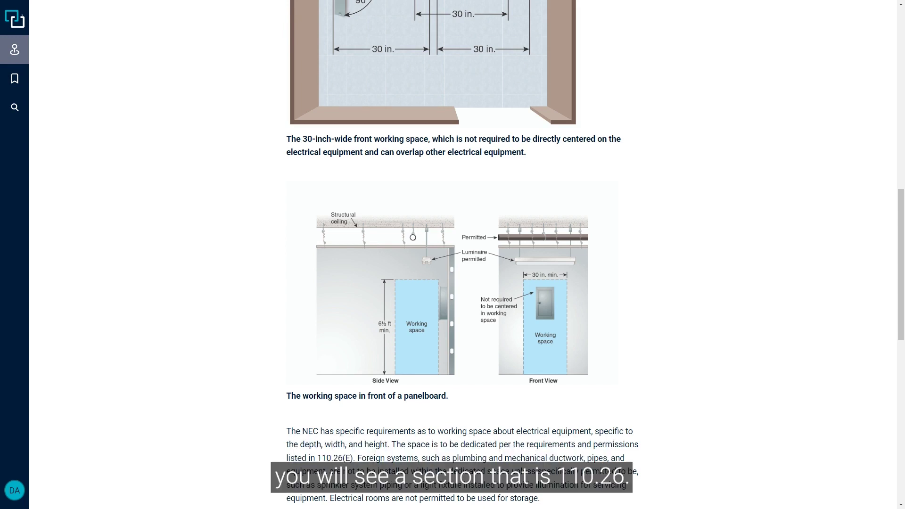
left_click(14, 19)
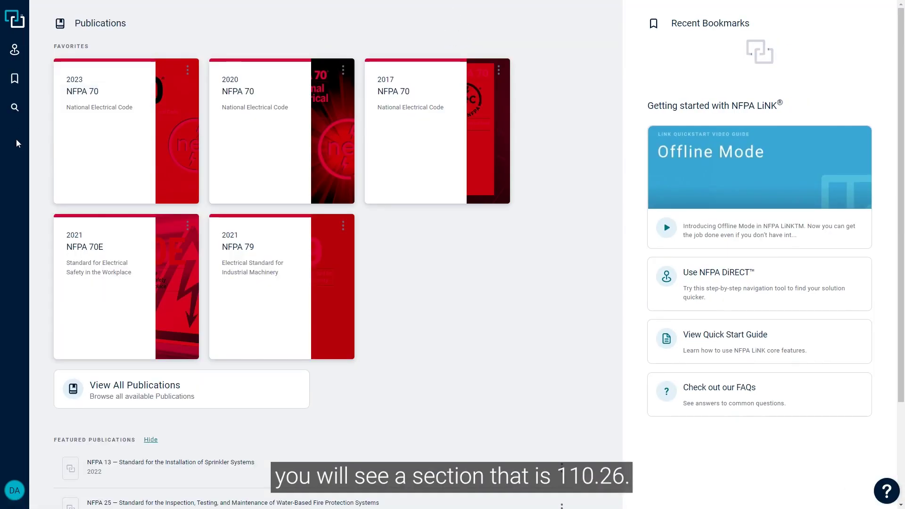
From the 2023 NFPA 70 card, reach Article 110 via Chapter 1 — General.
left_click(119, 145)
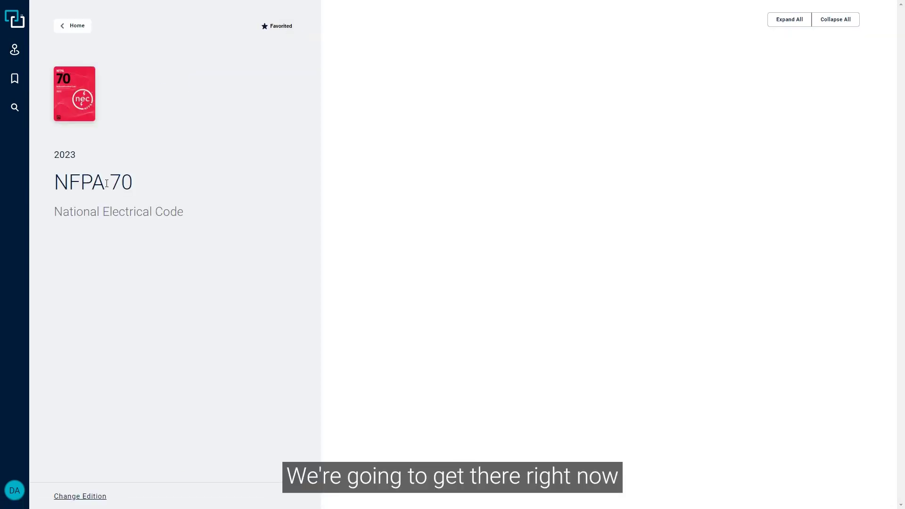
left_click(372, 182)
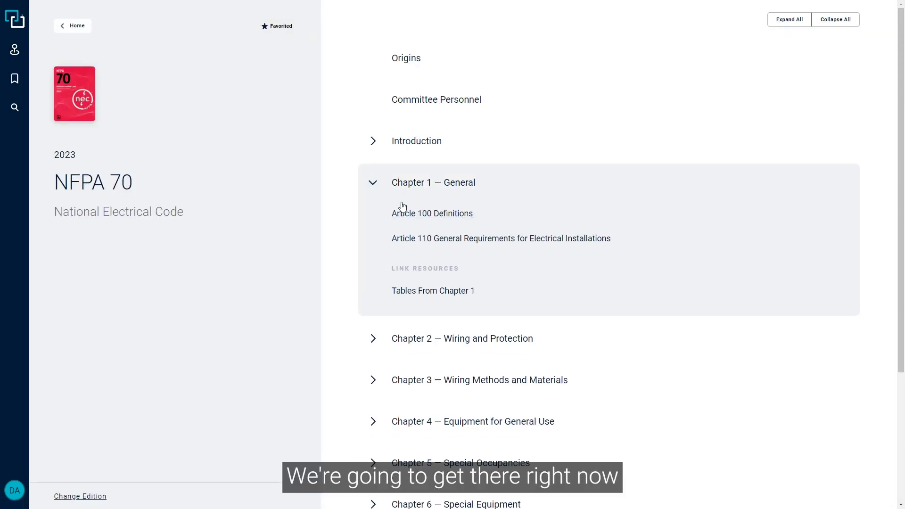
left_click(416, 243)
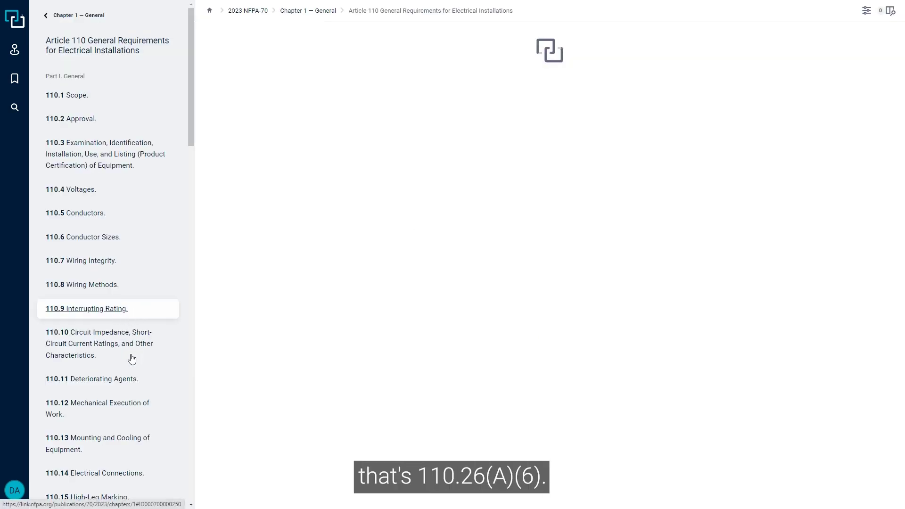
scroll(132, 361, "down", 2)
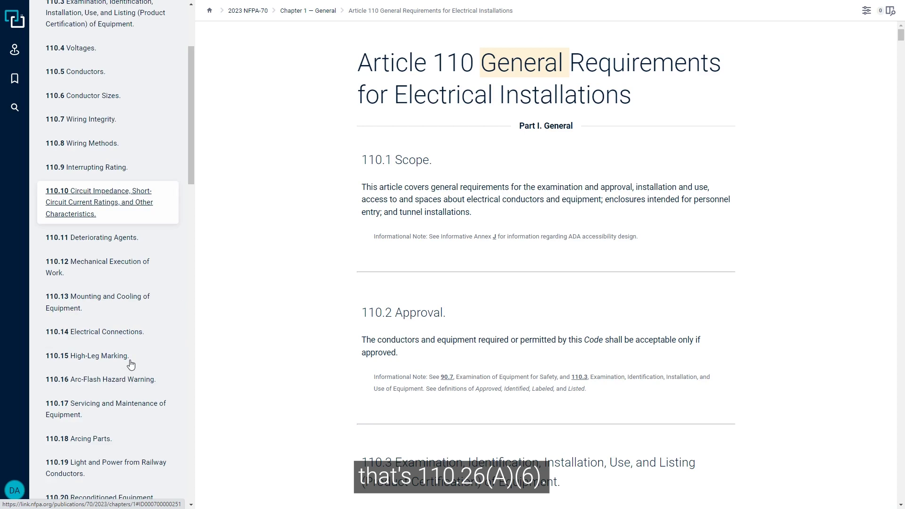
scroll(131, 366, "down", 5)
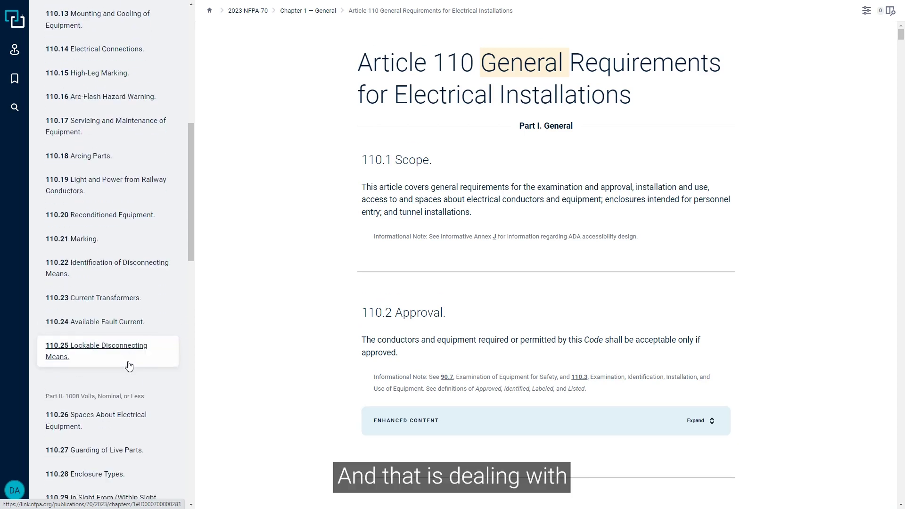
Jump to 110.26 Spaces About Electrical Equipment in the section list.
left_click(86, 378)
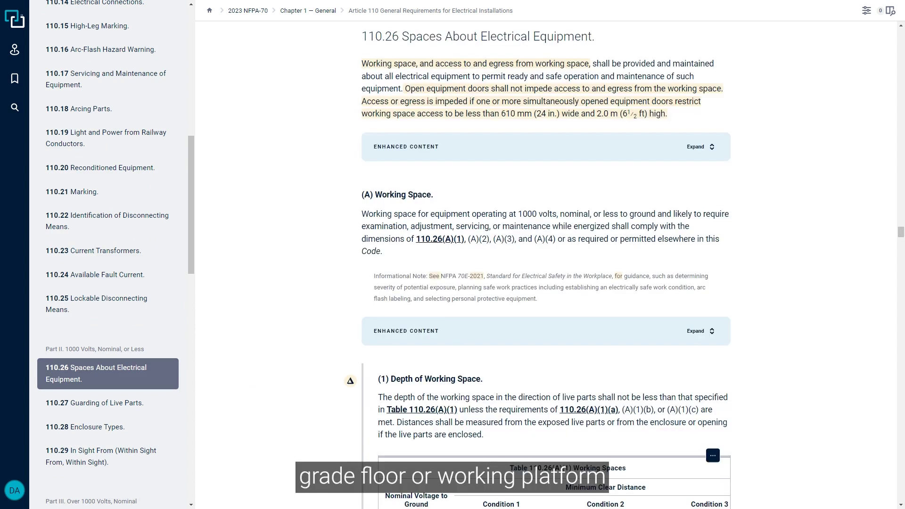
scroll(573, 340, "down", 2)
scroll(437, 376, "down", 8)
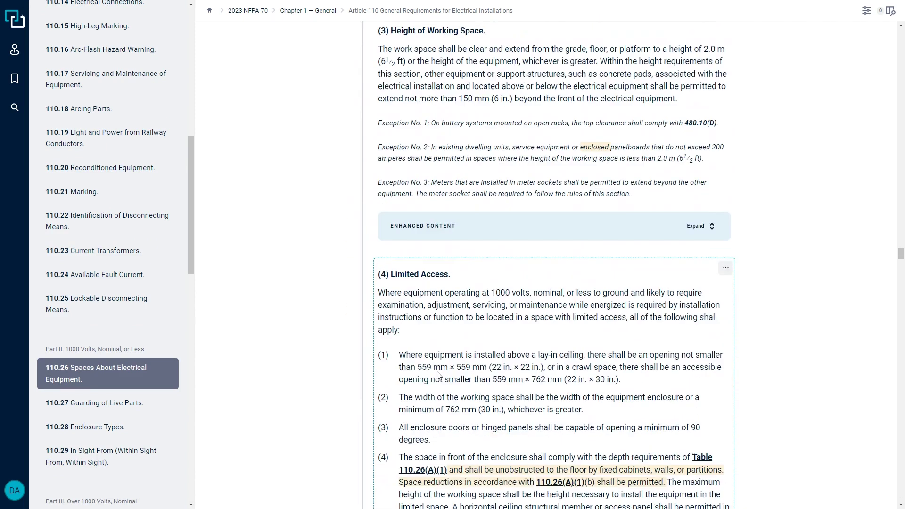
scroll(438, 377, "down", 2)
scroll(431, 373, "down", 2)
scroll(416, 369, "down", 2)
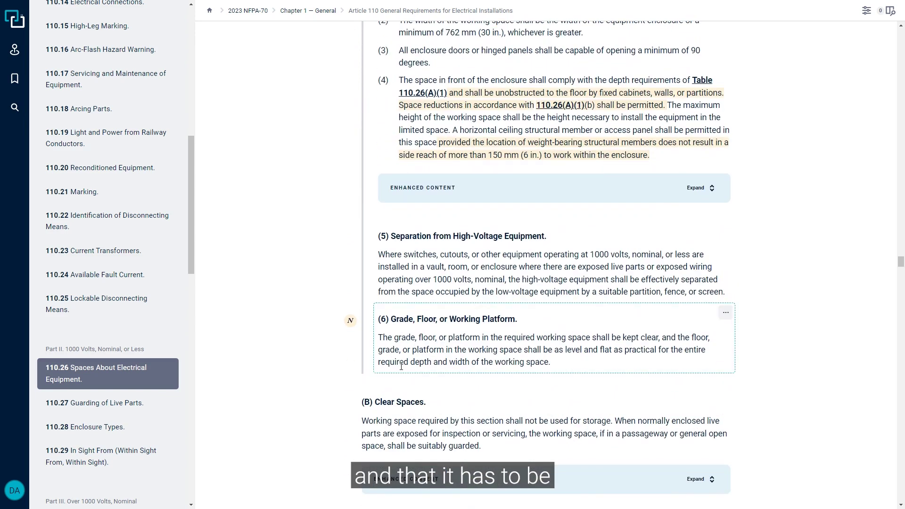